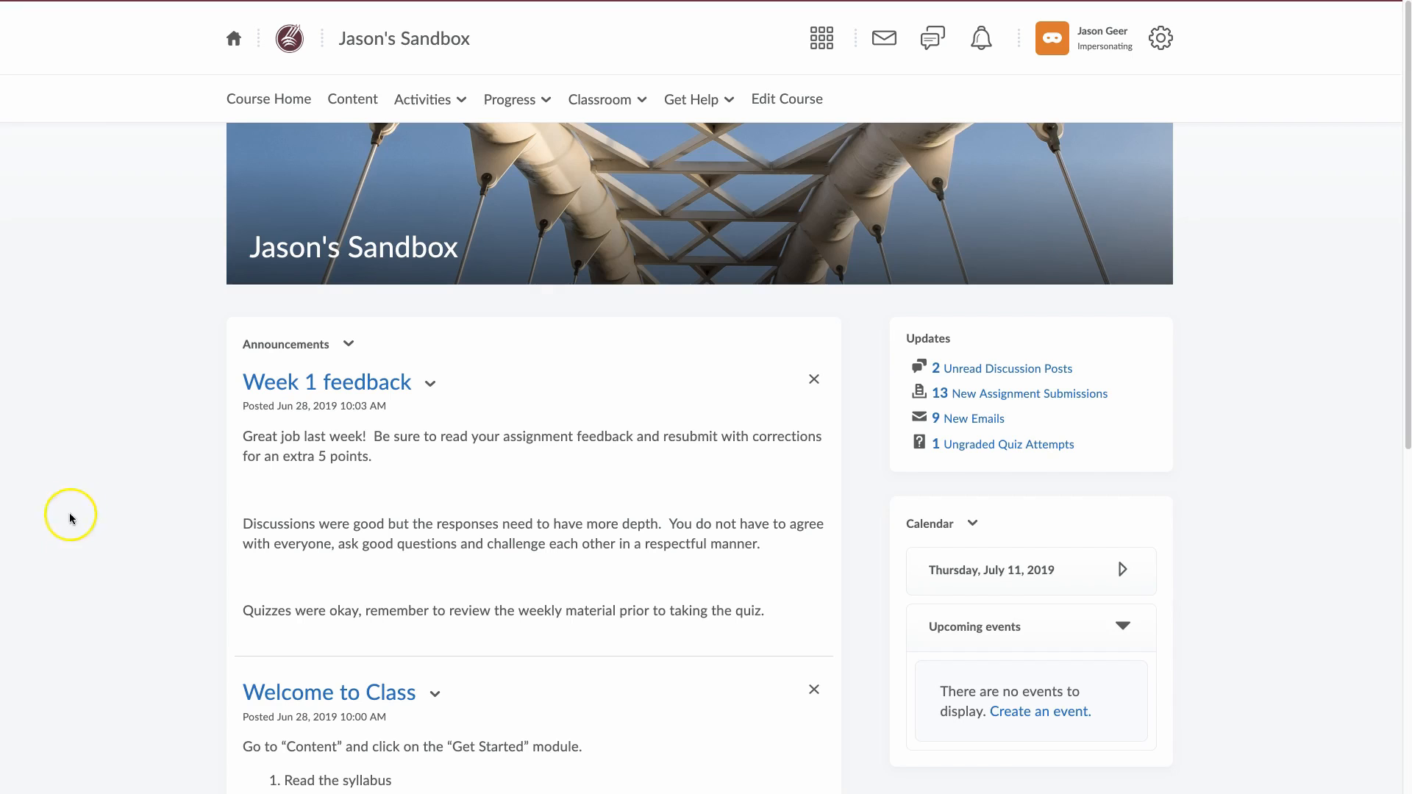
# Add a new module named "Start Here" to the course content
pyautogui.click(353, 101)
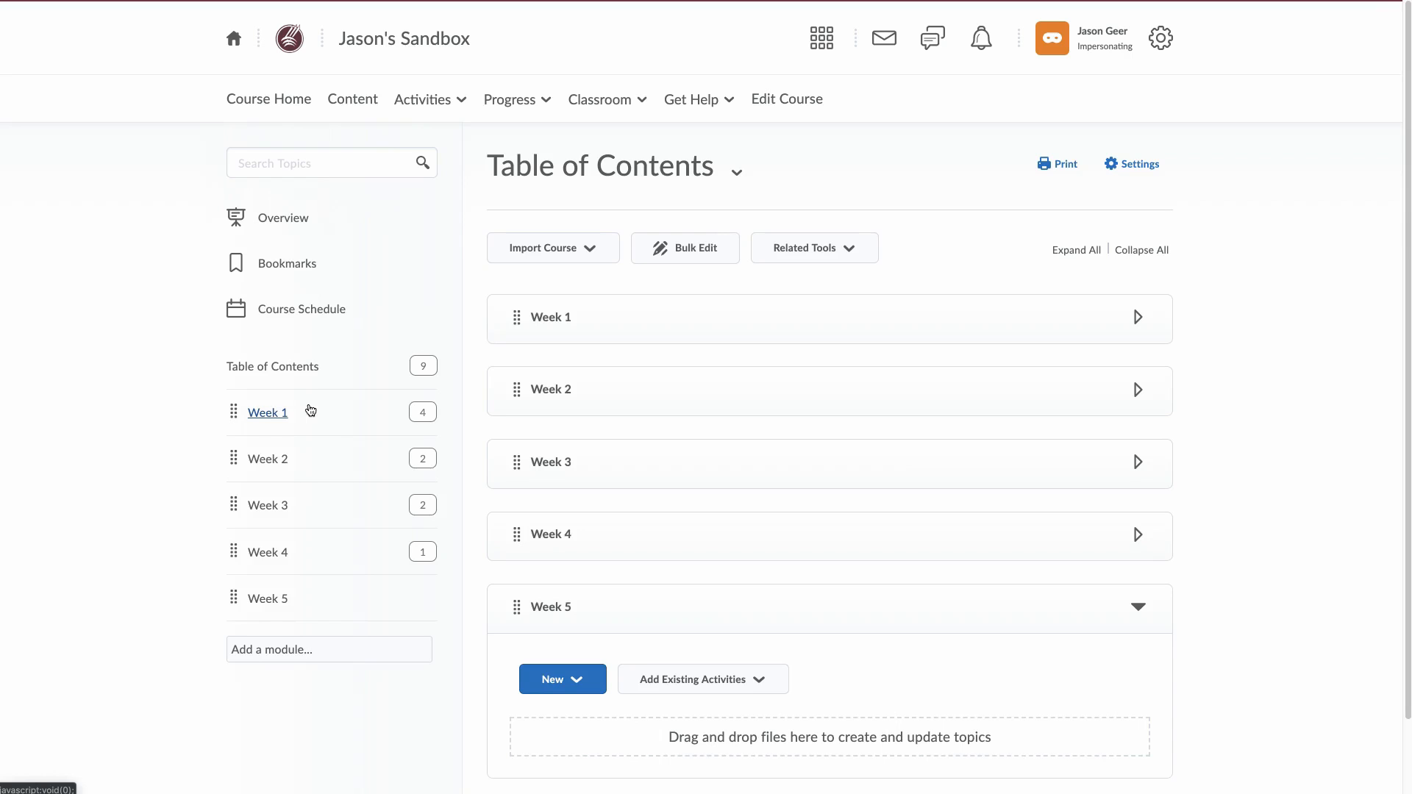
pyautogui.click(295, 654)
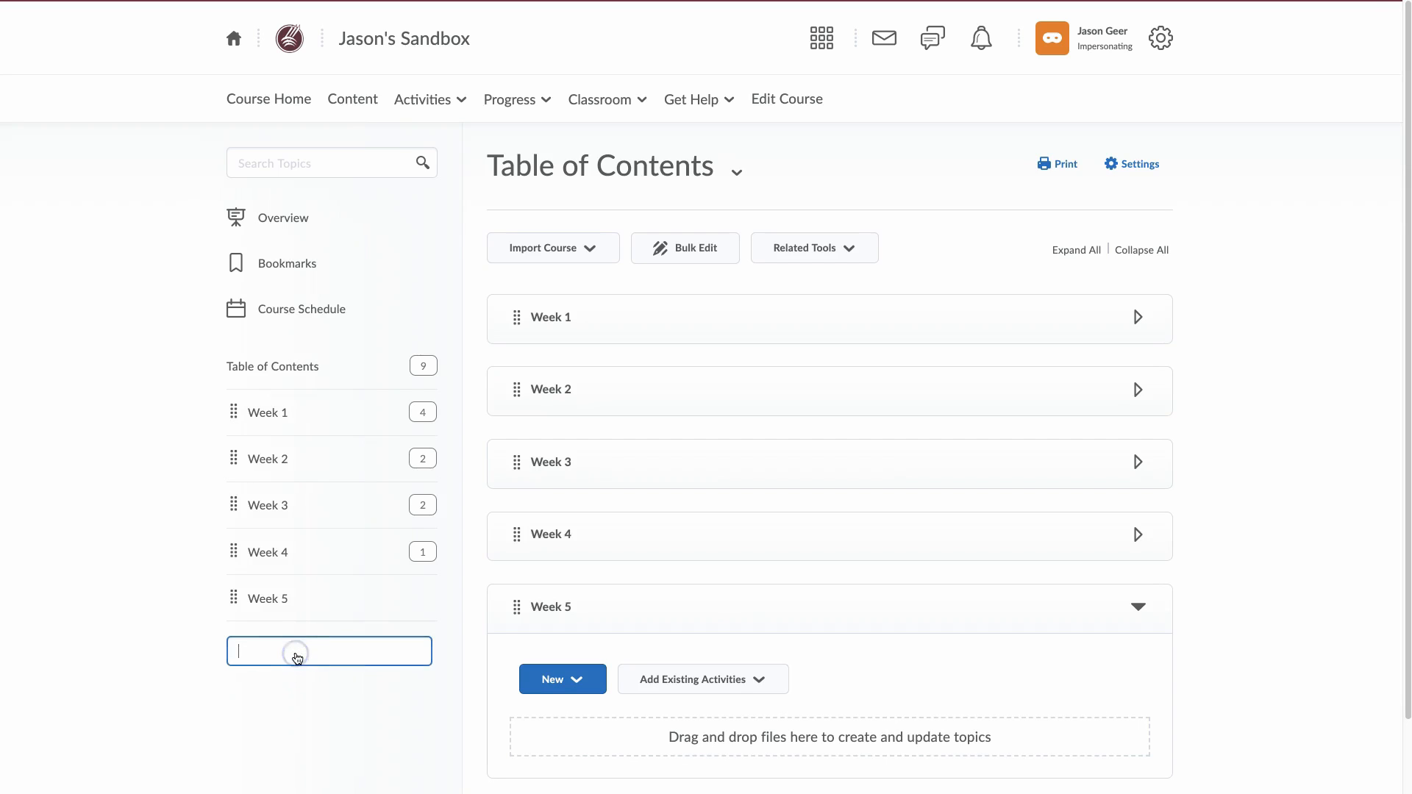
pyautogui.write('Start Here')
pyautogui.press('Return')
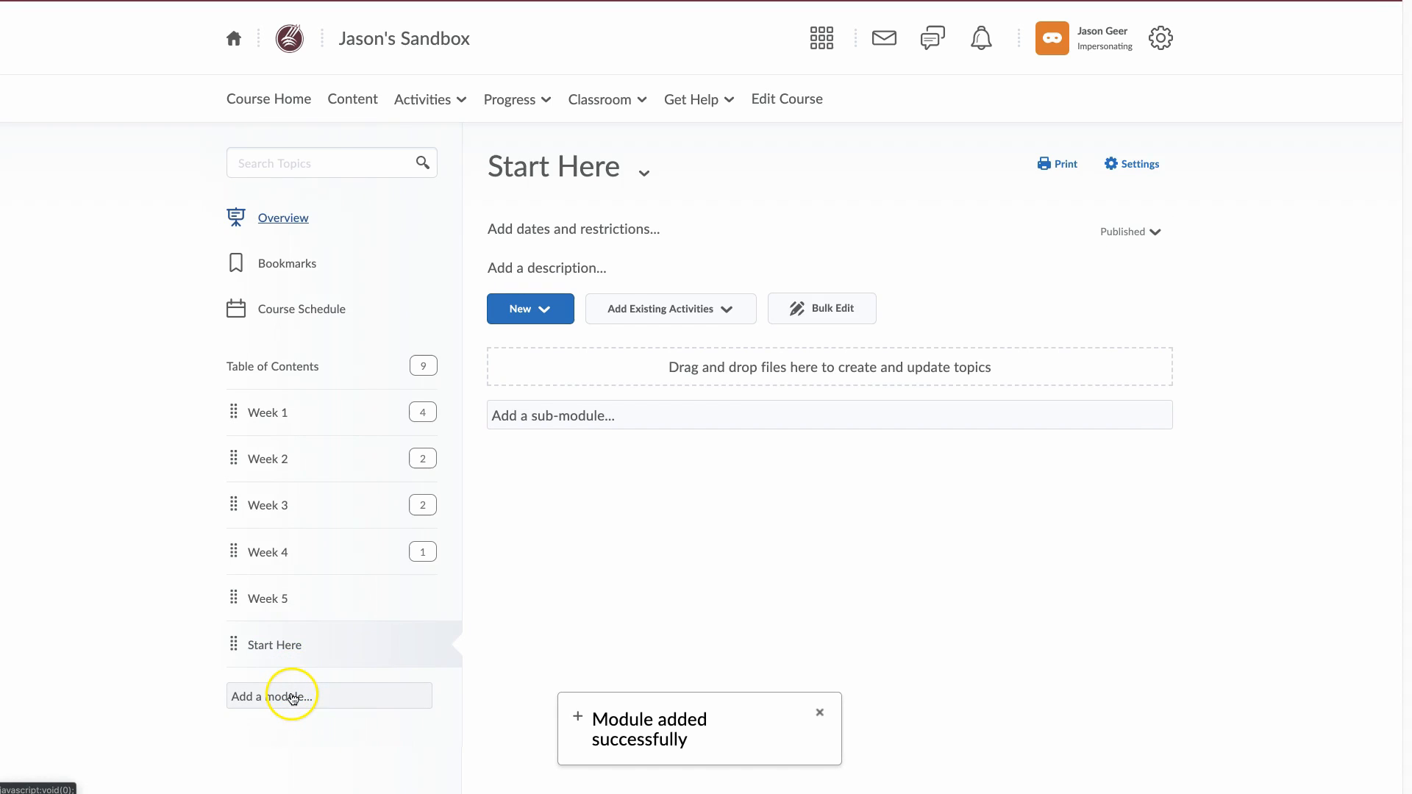
# Examine the Start Here module's available actions and its date and release-condition options
pyautogui.click(643, 173)
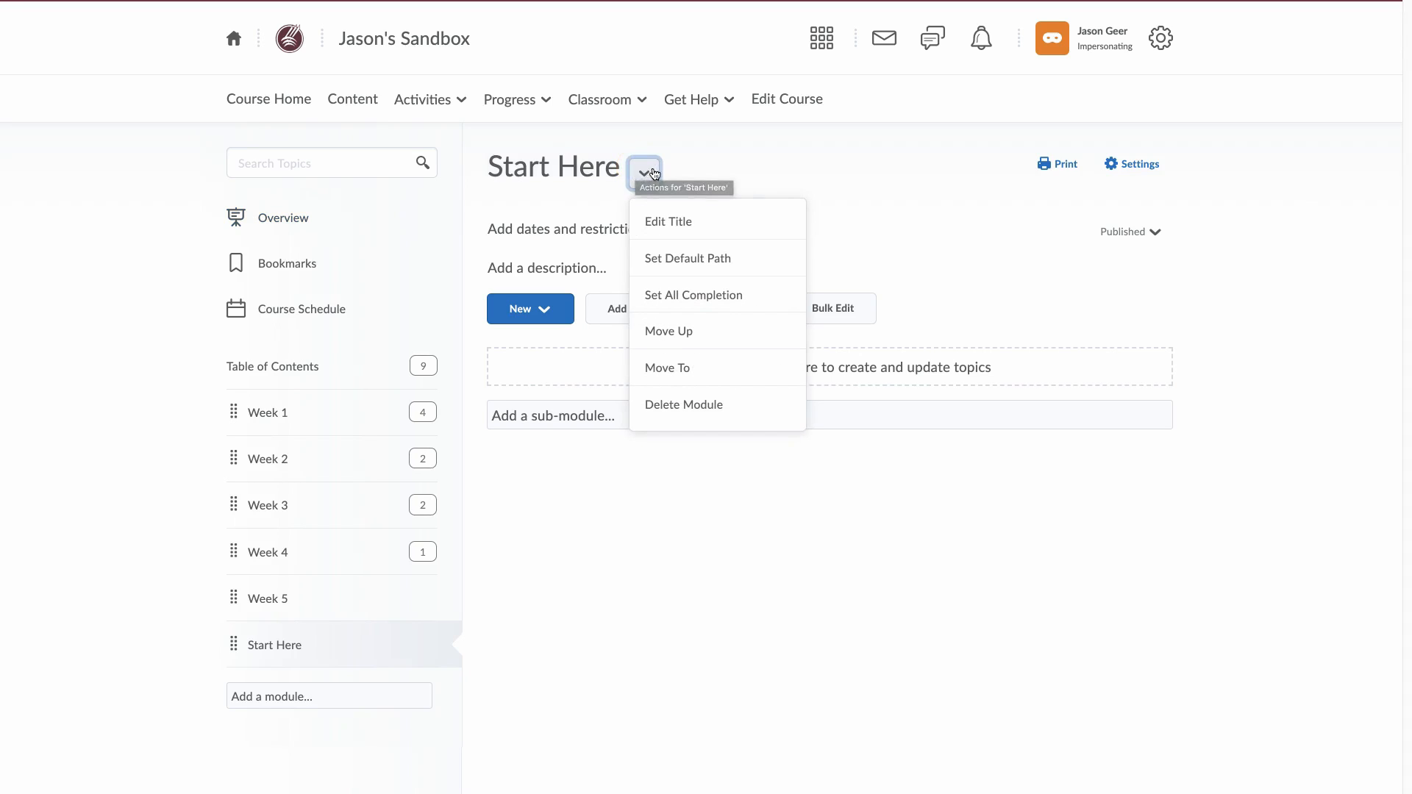
pyautogui.click(846, 241)
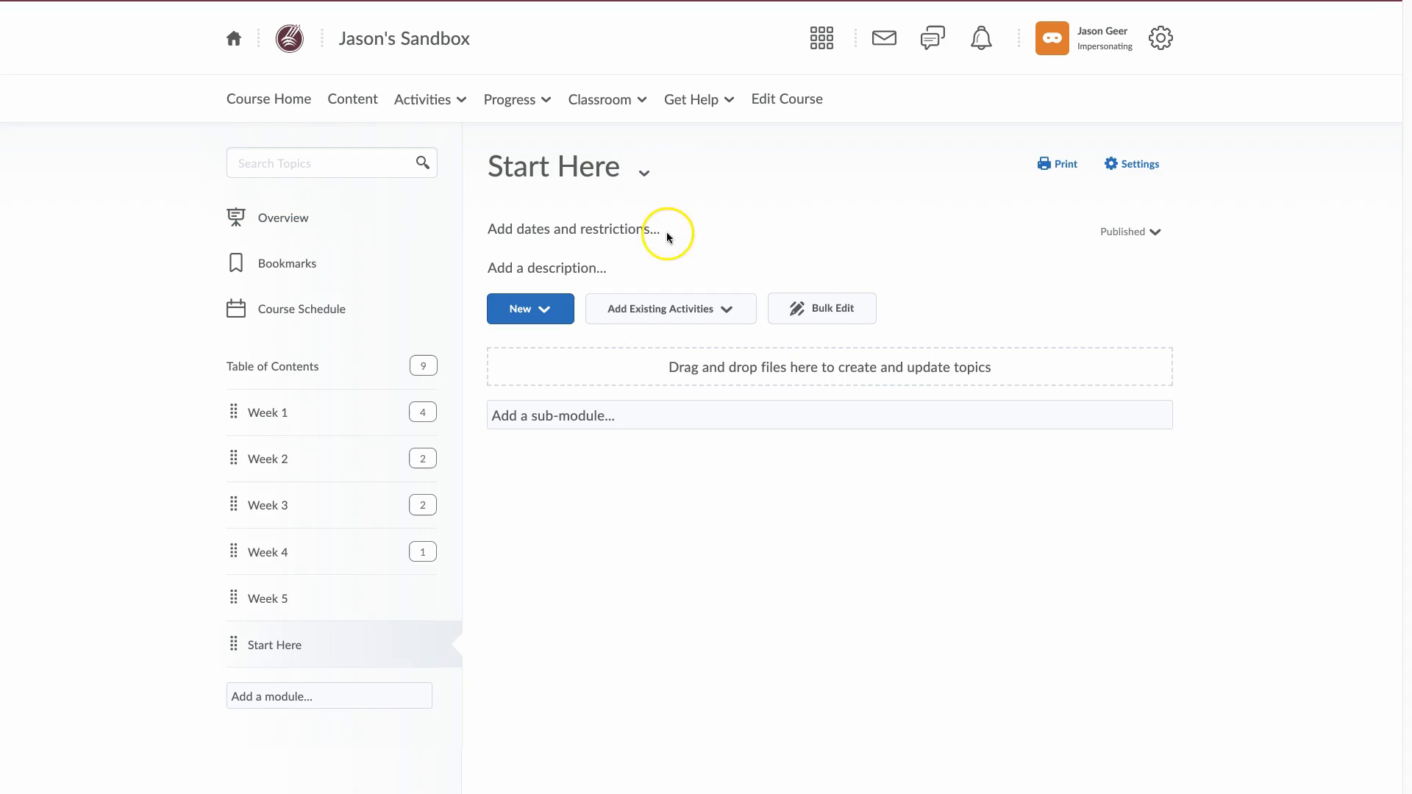
pyautogui.click(573, 228)
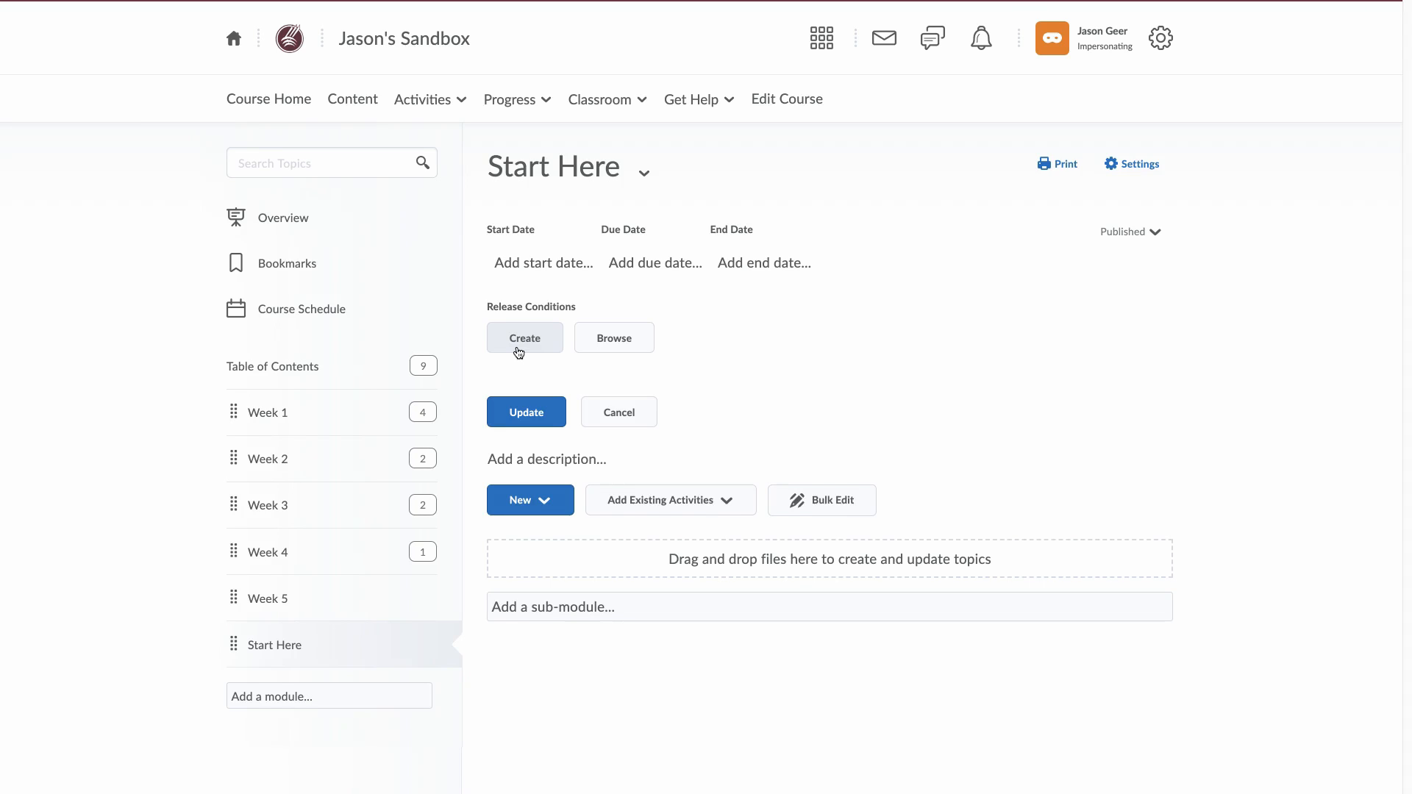
# Paste the copied "Get Started" instructions with the numbered task list as the Start Here module's description and save it
pyautogui.click(516, 457)
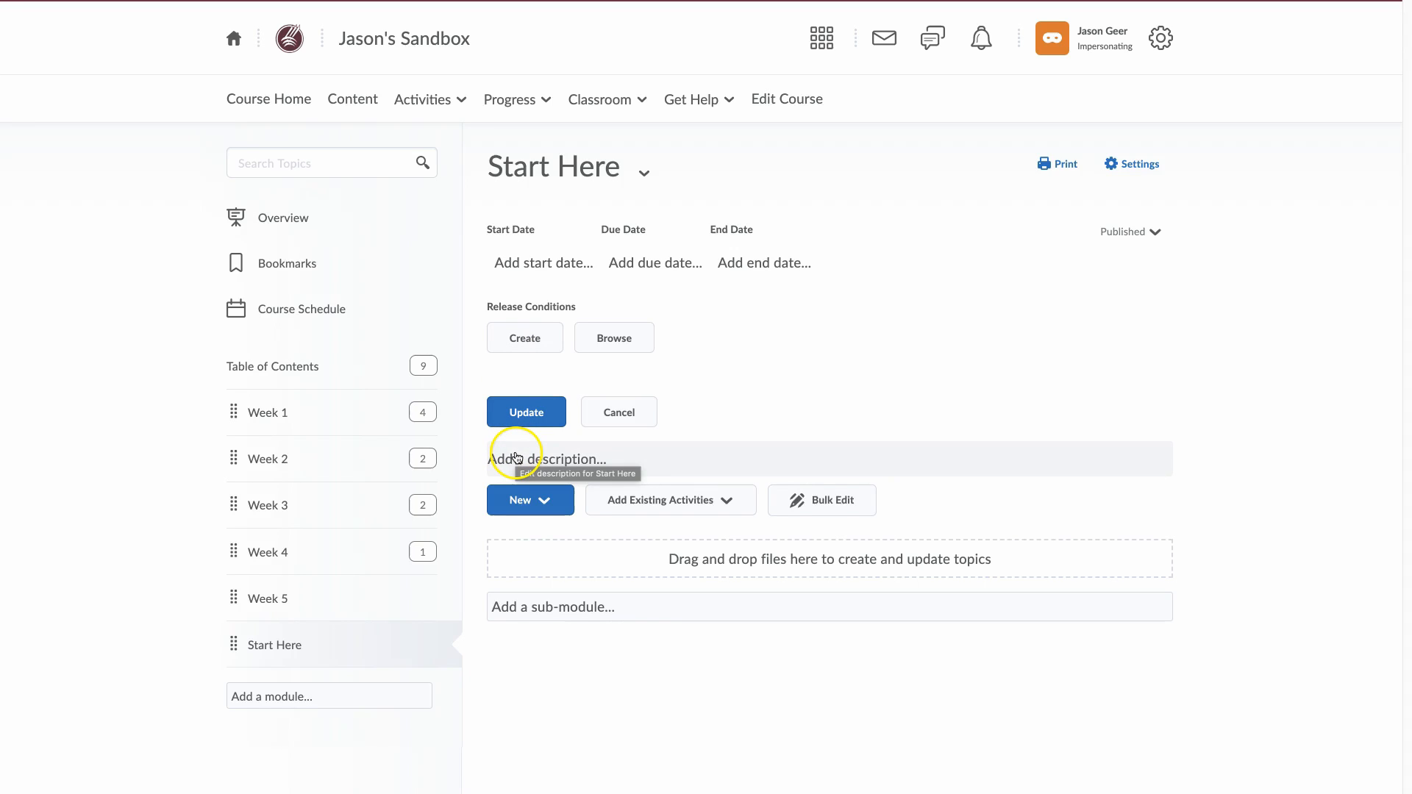
pyautogui.click(516, 458)
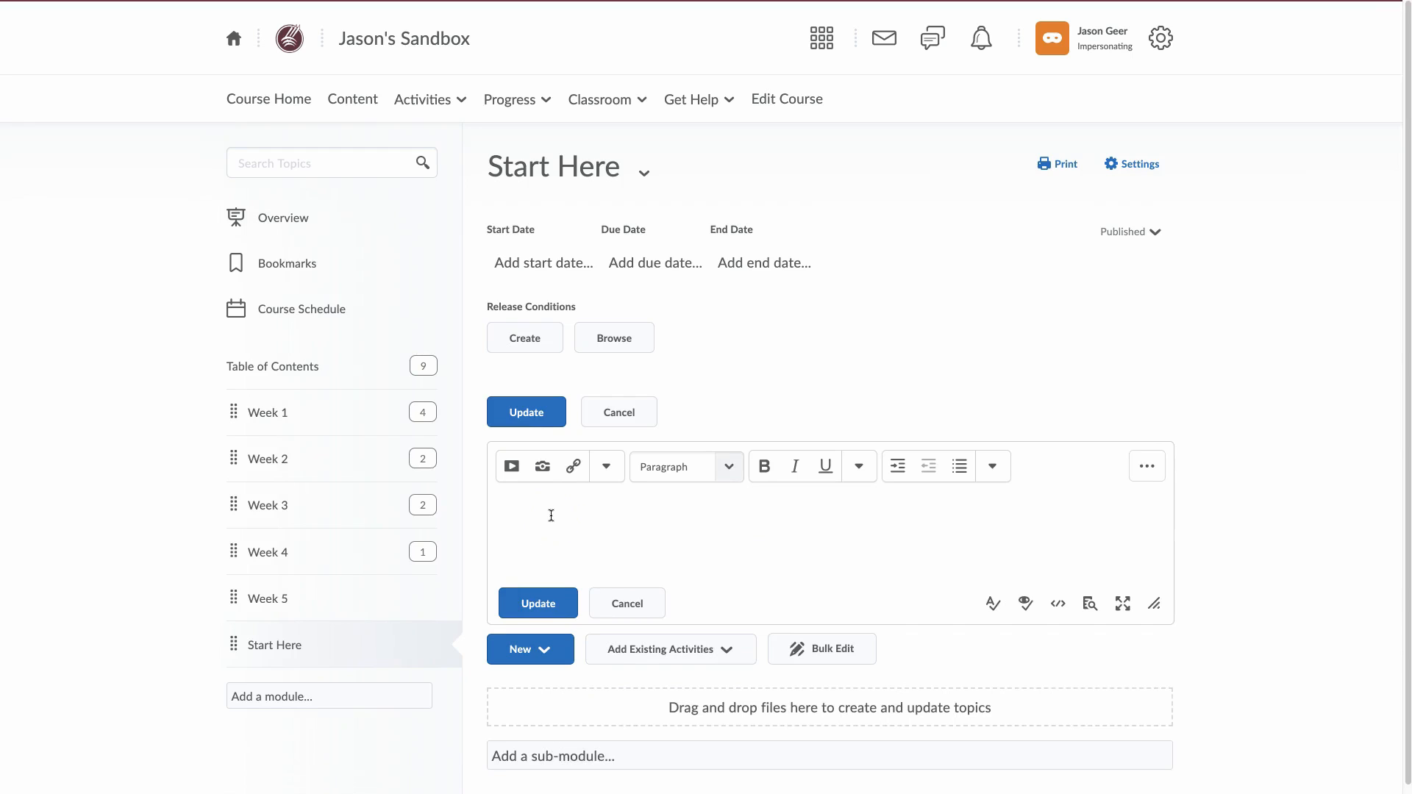
pyautogui.hotkey('ctrl', 'v')
pyautogui.scroll(5, 570, 533)
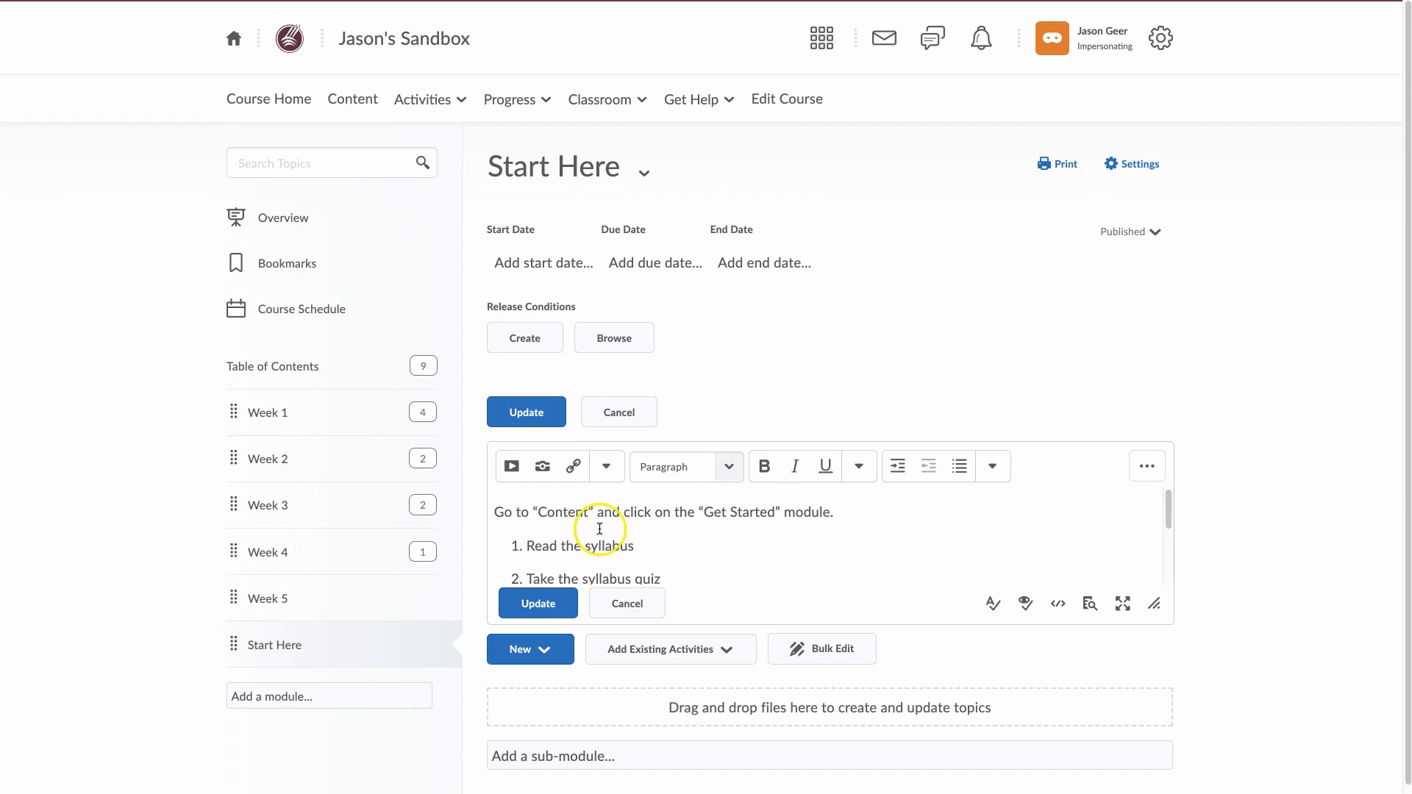
pyautogui.scroll(-2, 693, 550)
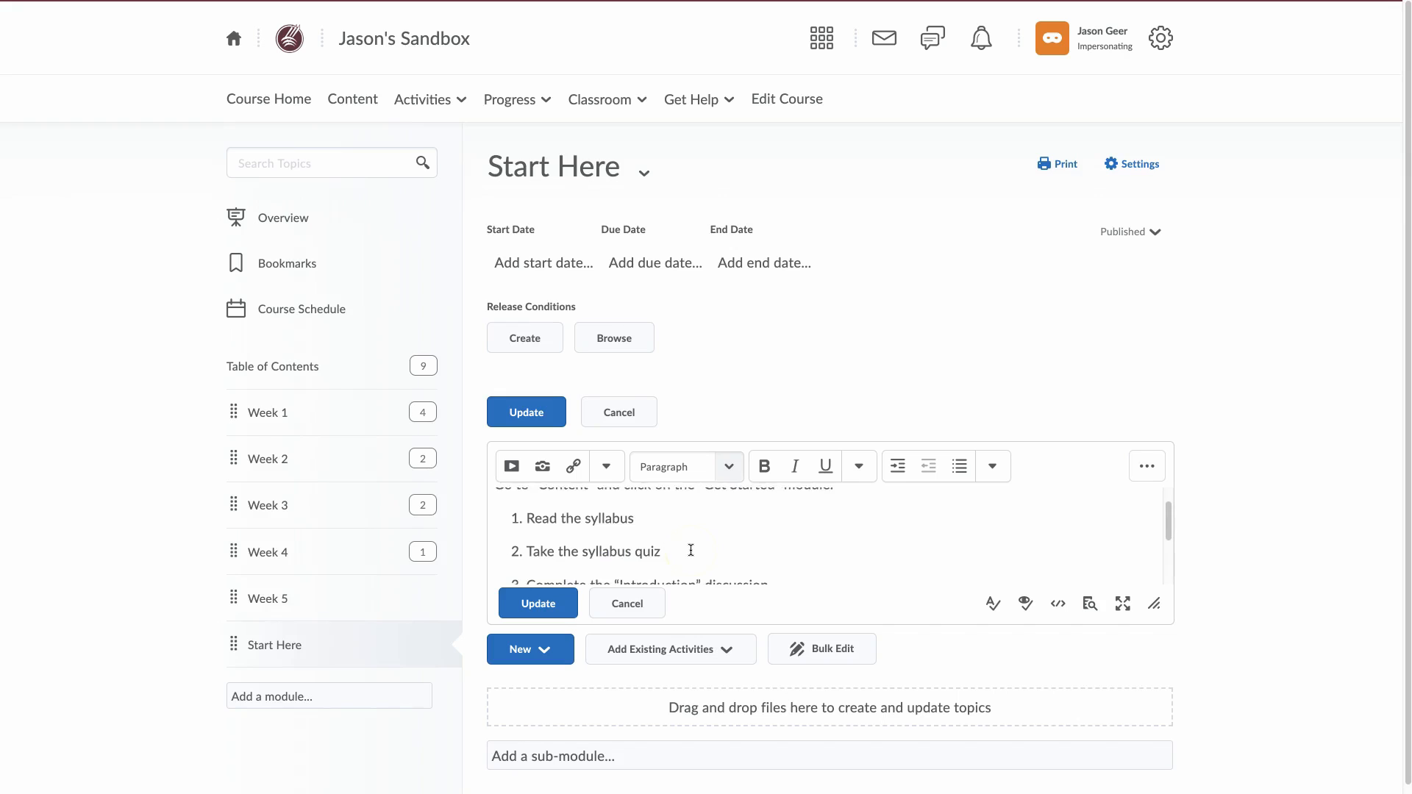
pyautogui.scroll(-1, 691, 550)
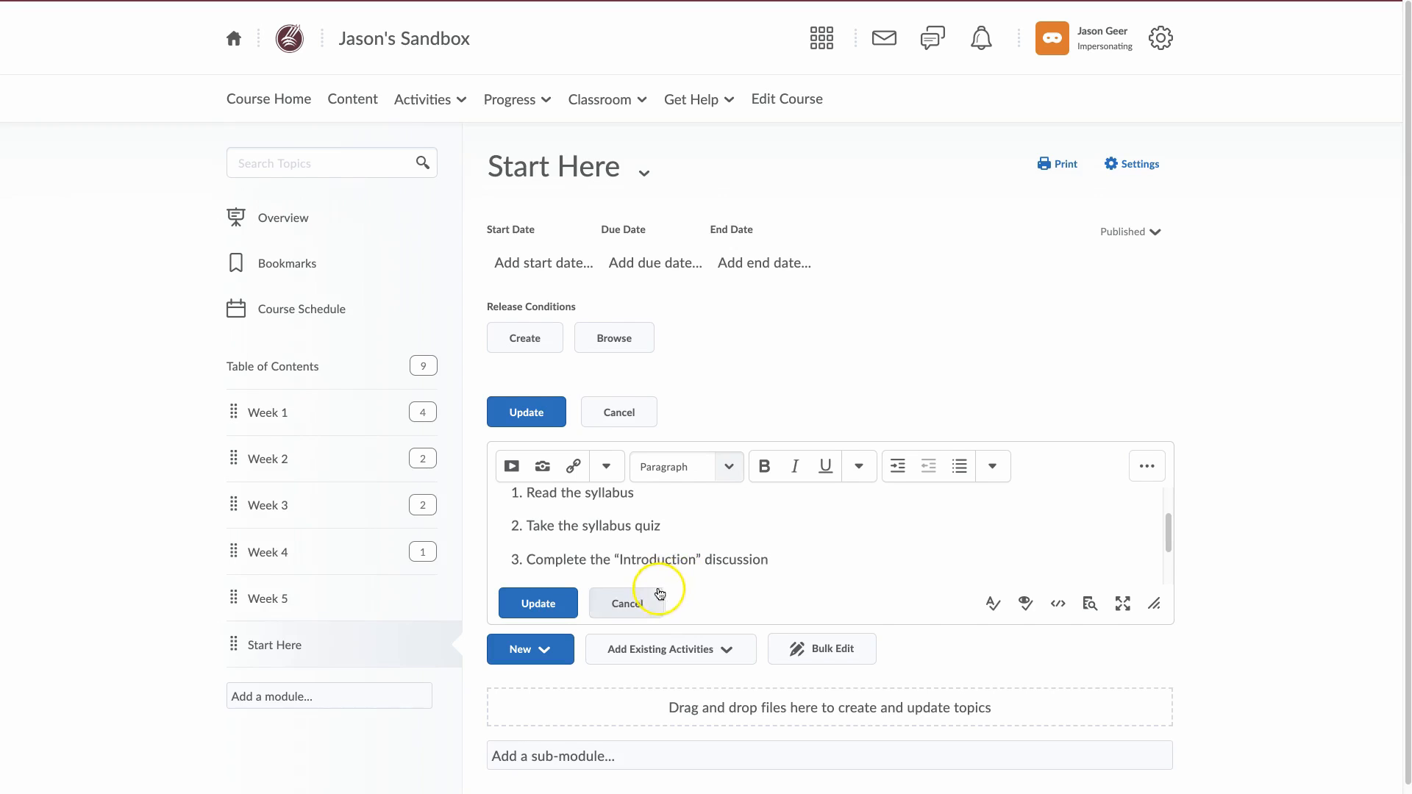
pyautogui.click(534, 598)
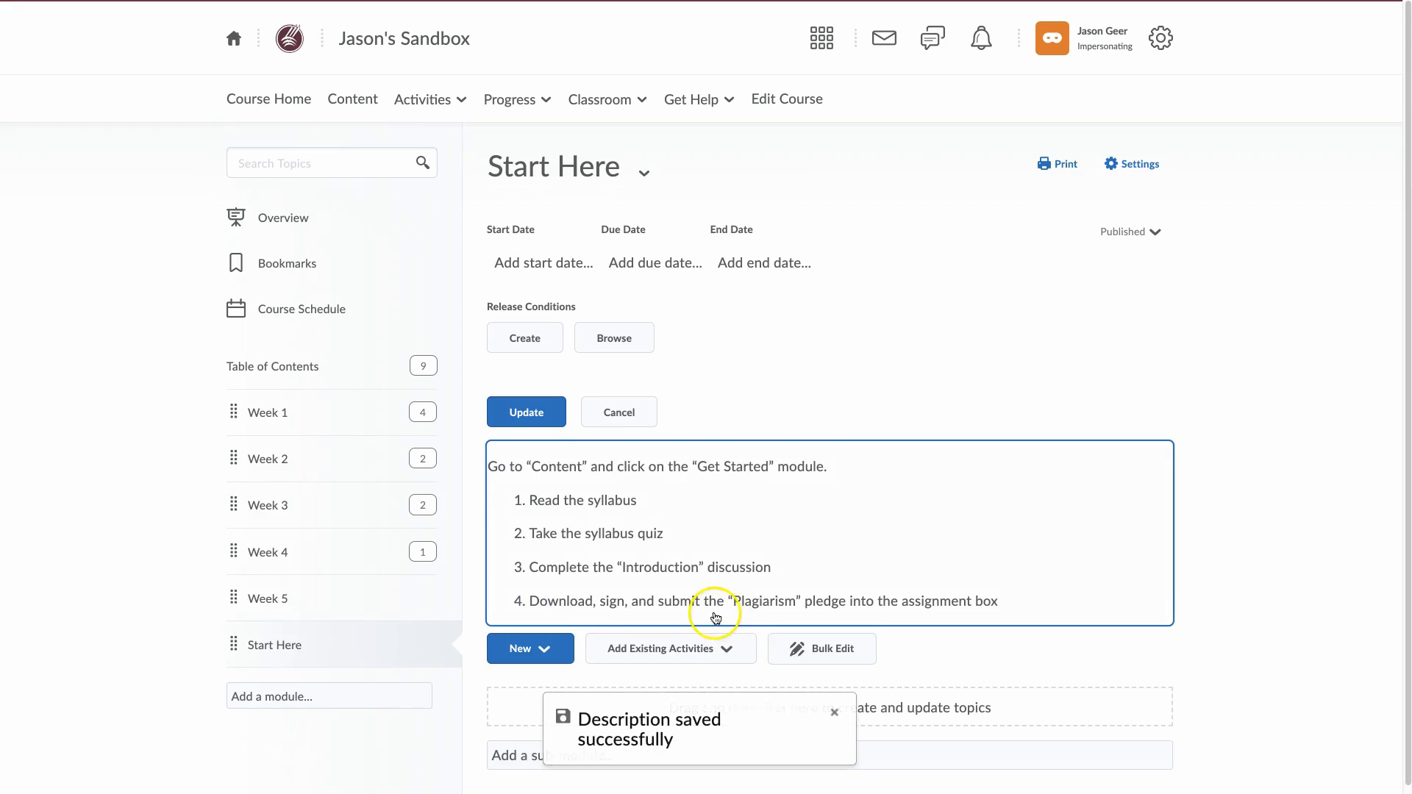
# Upload Accessibility Tips.pdf from the computer into the Start Here module, replacing the existing file with the same name
pyautogui.scroll(-1, 713, 618)
pyautogui.click(1315, 666)
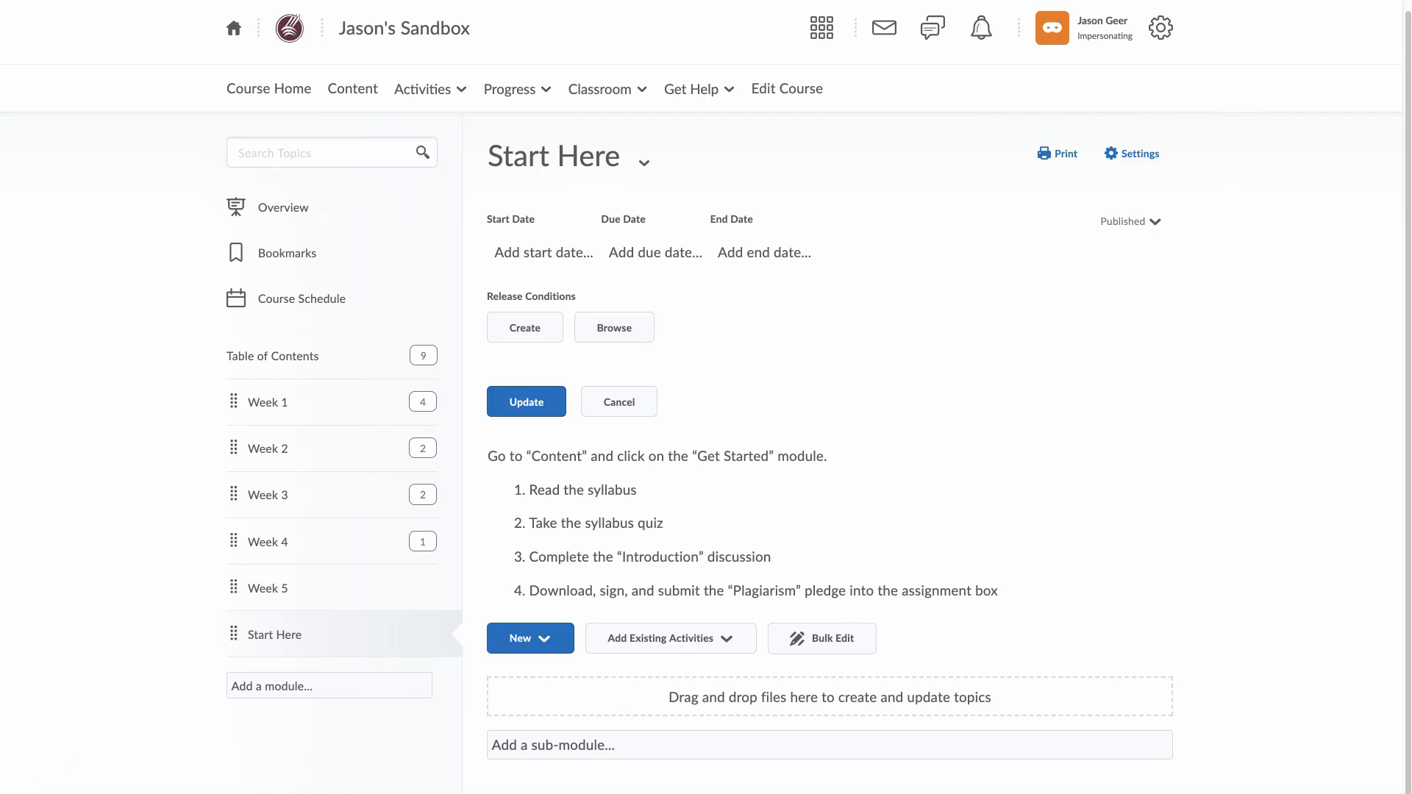
pyautogui.moveTo(1408, 687); pyautogui.dragTo(959, 689)
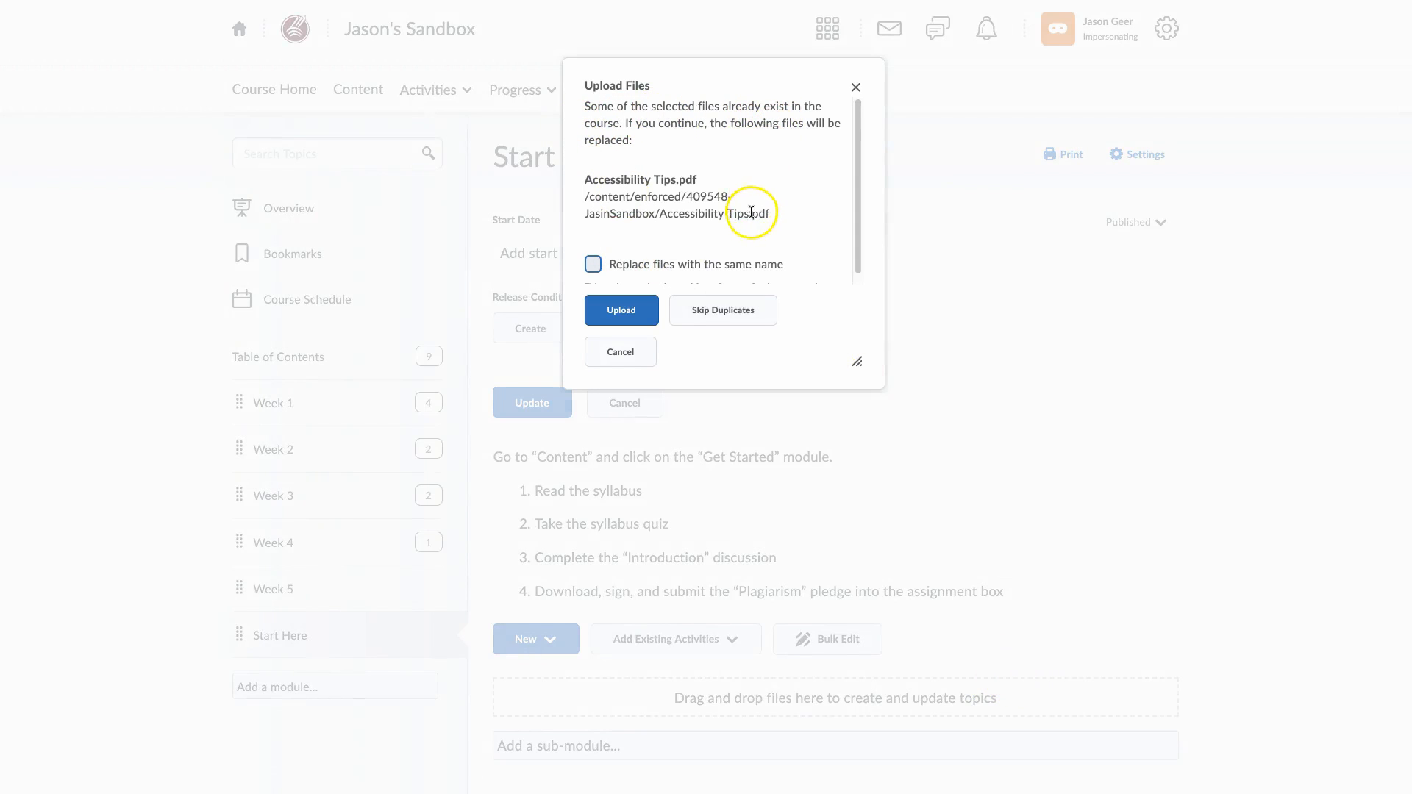
pyautogui.click(604, 267)
pyautogui.click(637, 311)
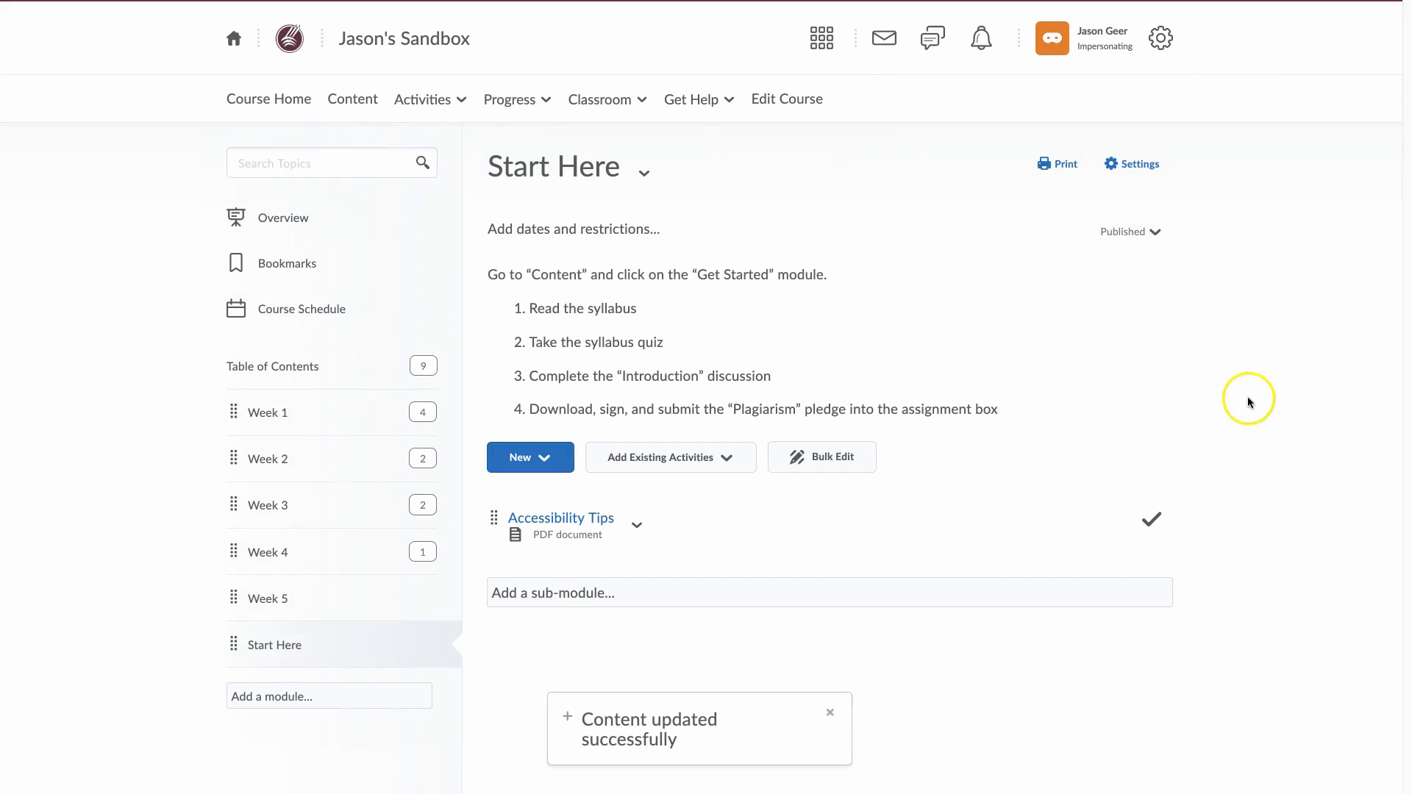
# Open the Accessibility Tips document in the Start Here module, look through its pages and download it
pyautogui.click(598, 525)
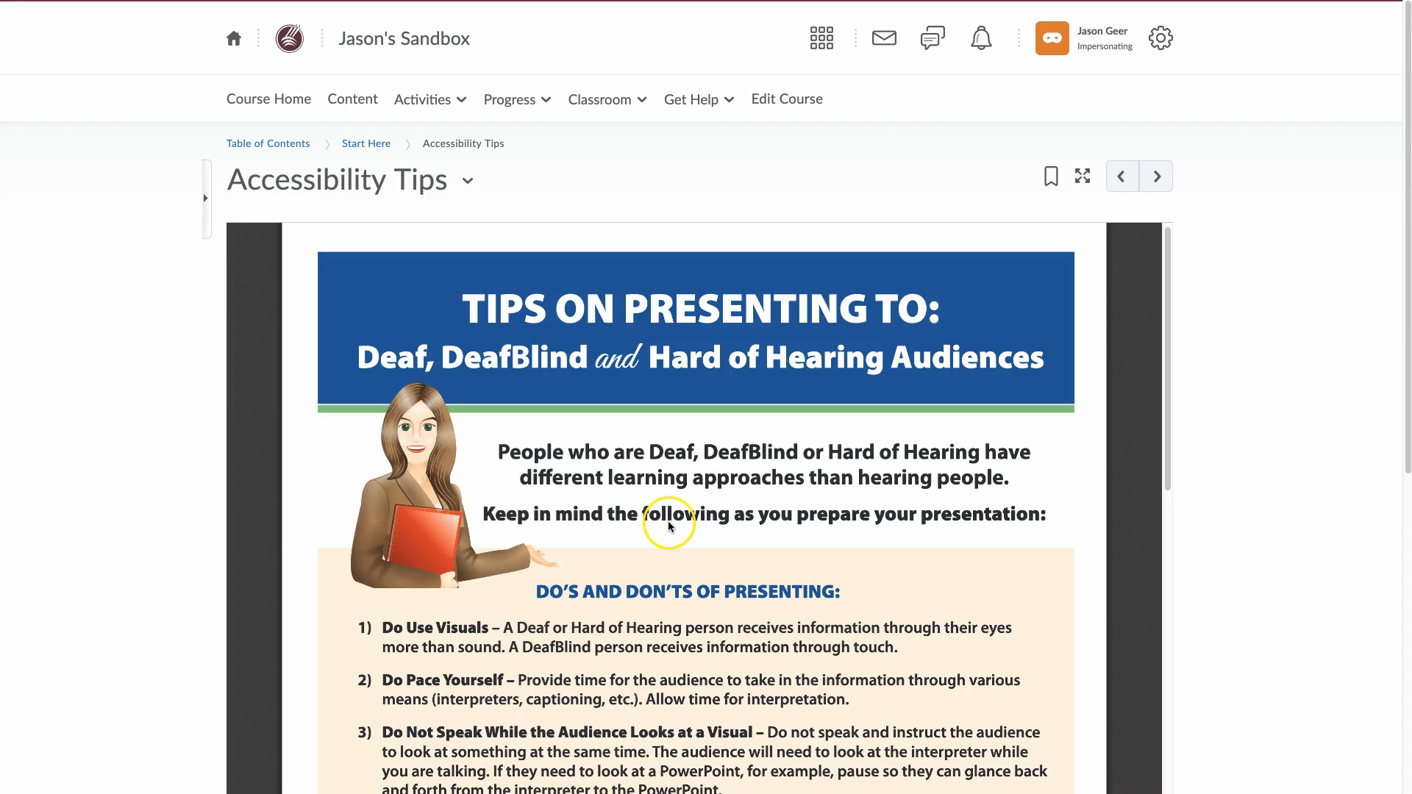
pyautogui.scroll(-8, 669, 525)
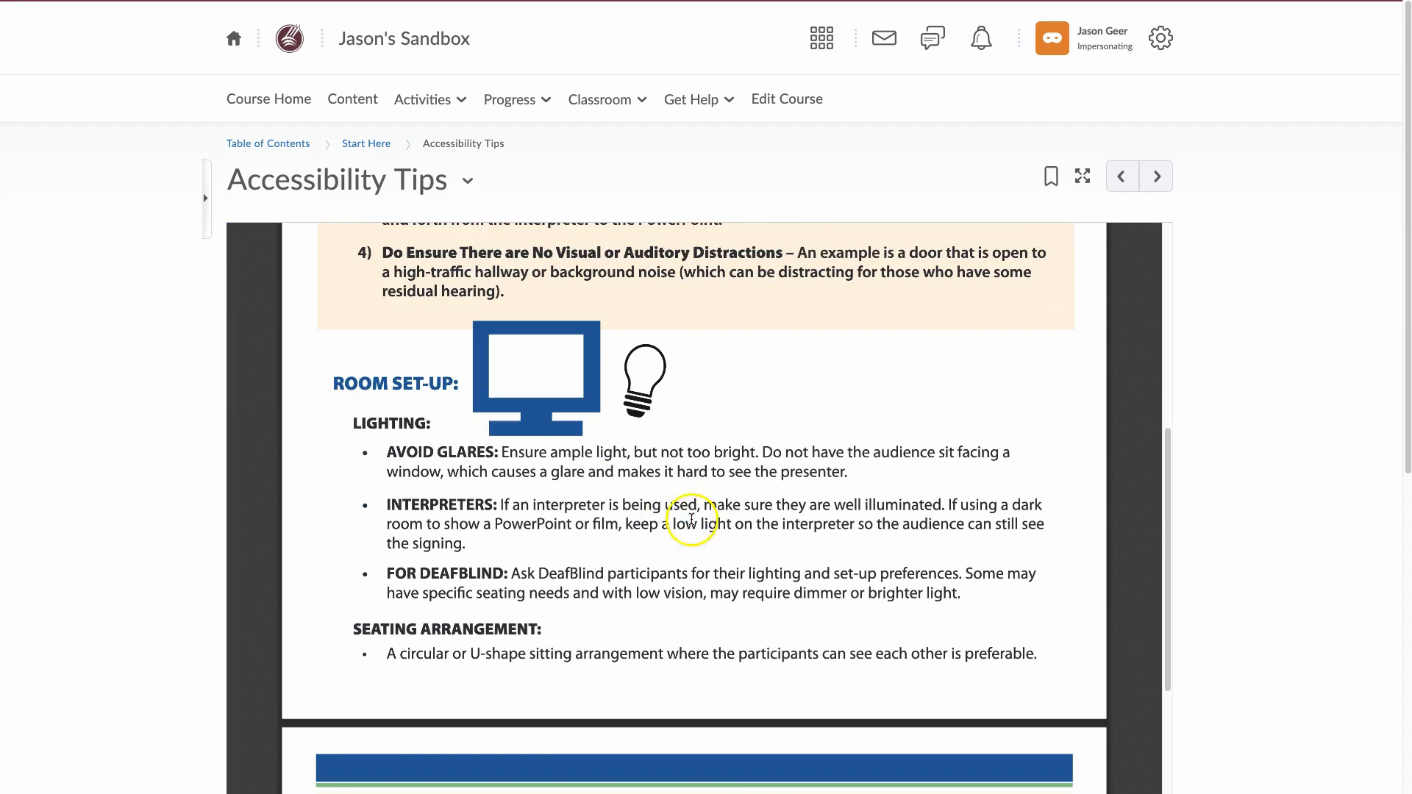
pyautogui.scroll(-7, 1257, 548)
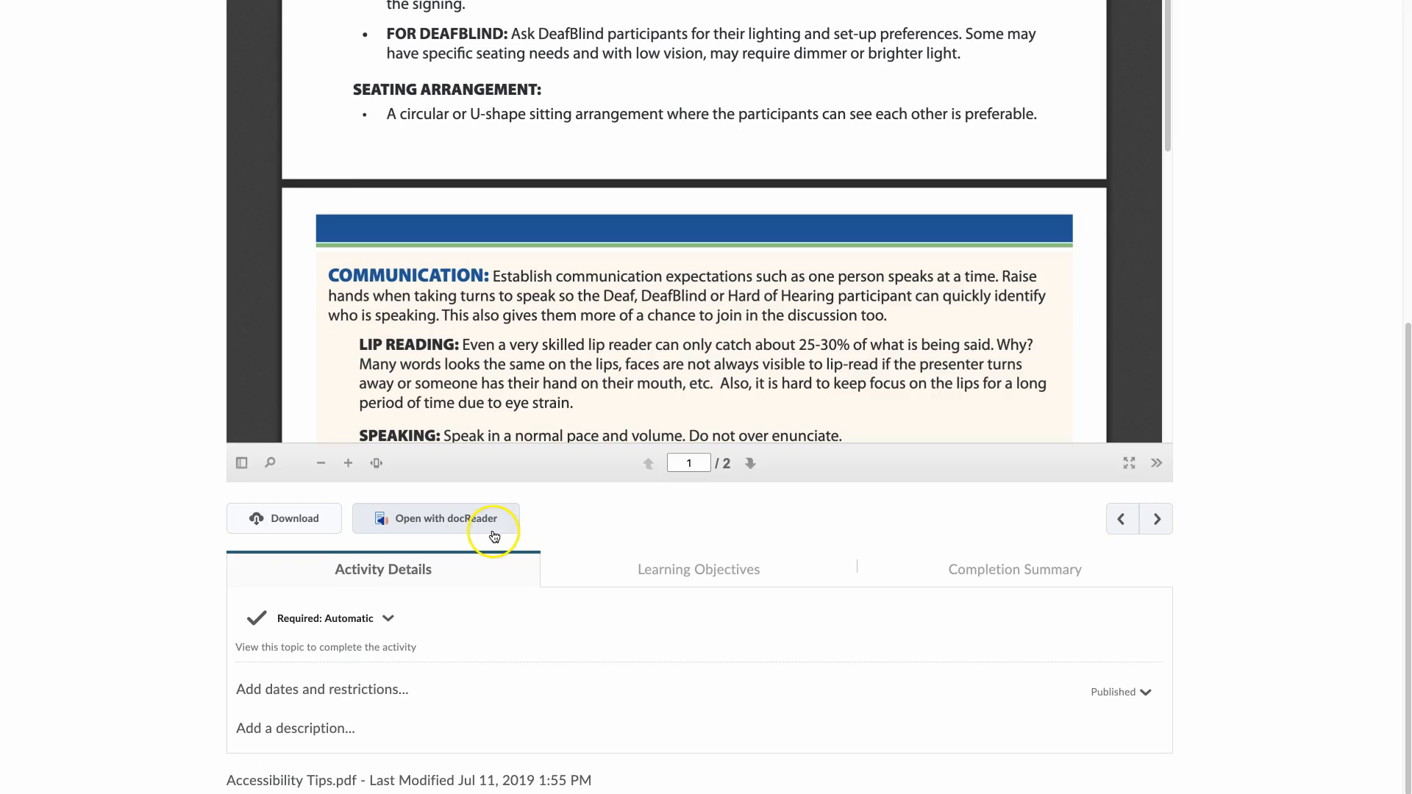
pyautogui.click(293, 521)
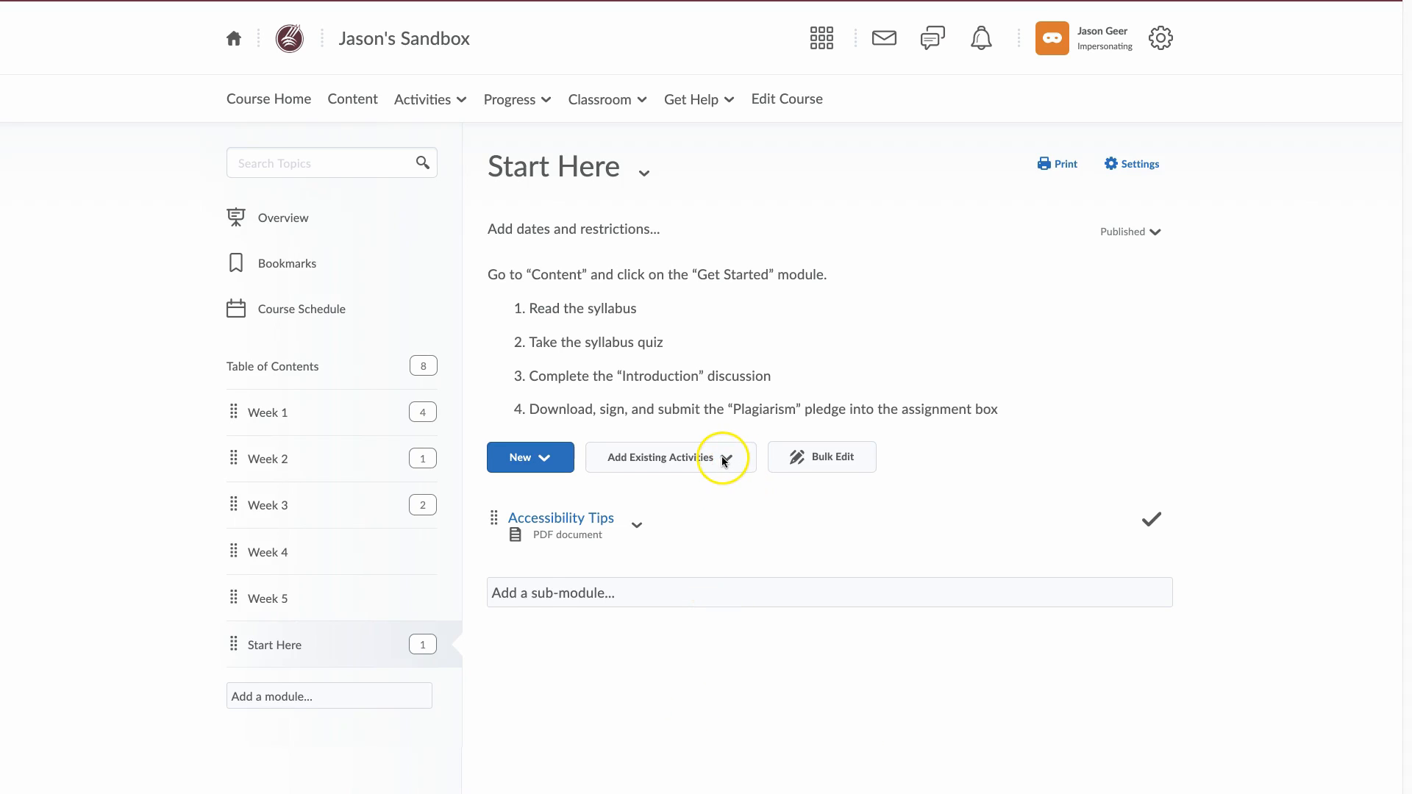
# Add the existing assignment "Turnitin default settings" to the Start Here module
pyautogui.click(725, 459)
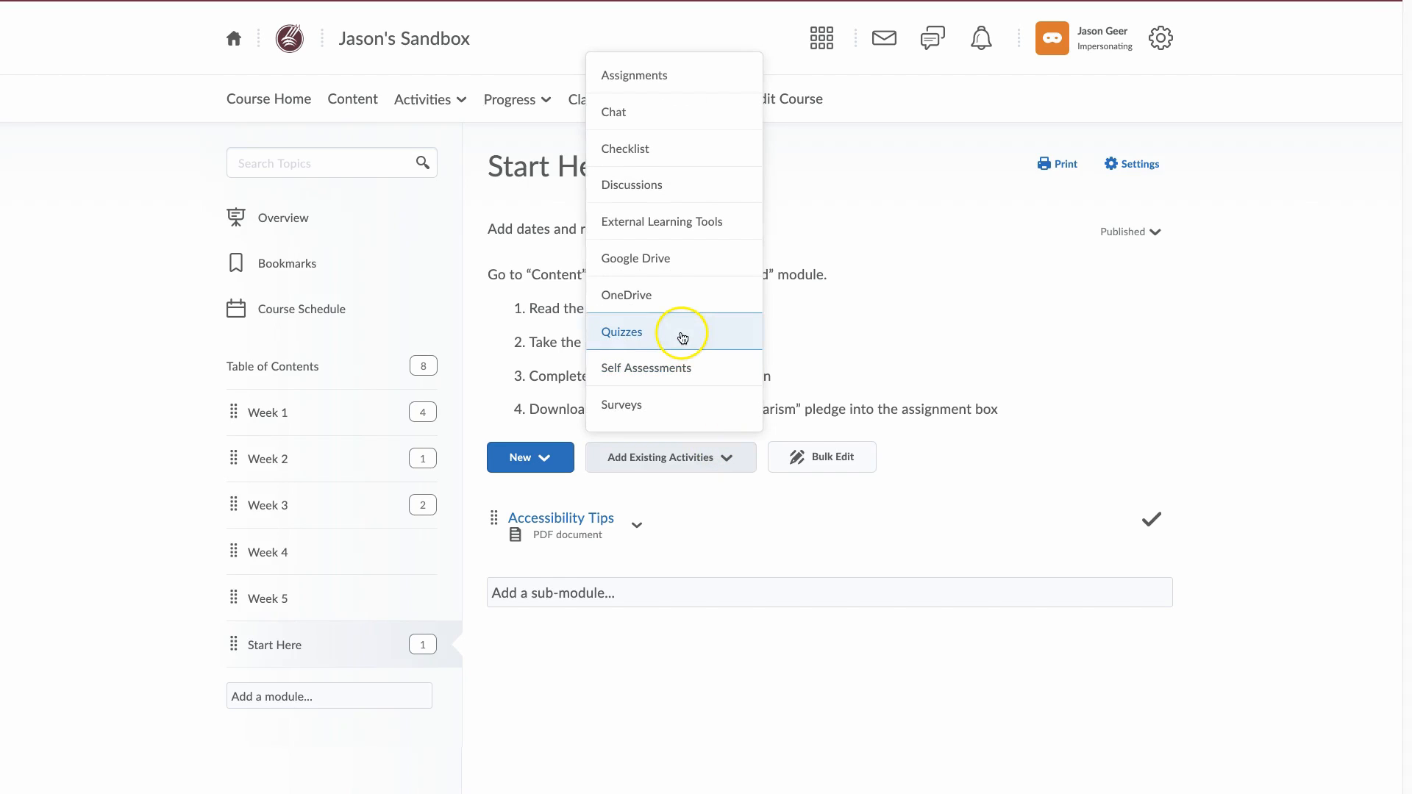
pyautogui.click(655, 77)
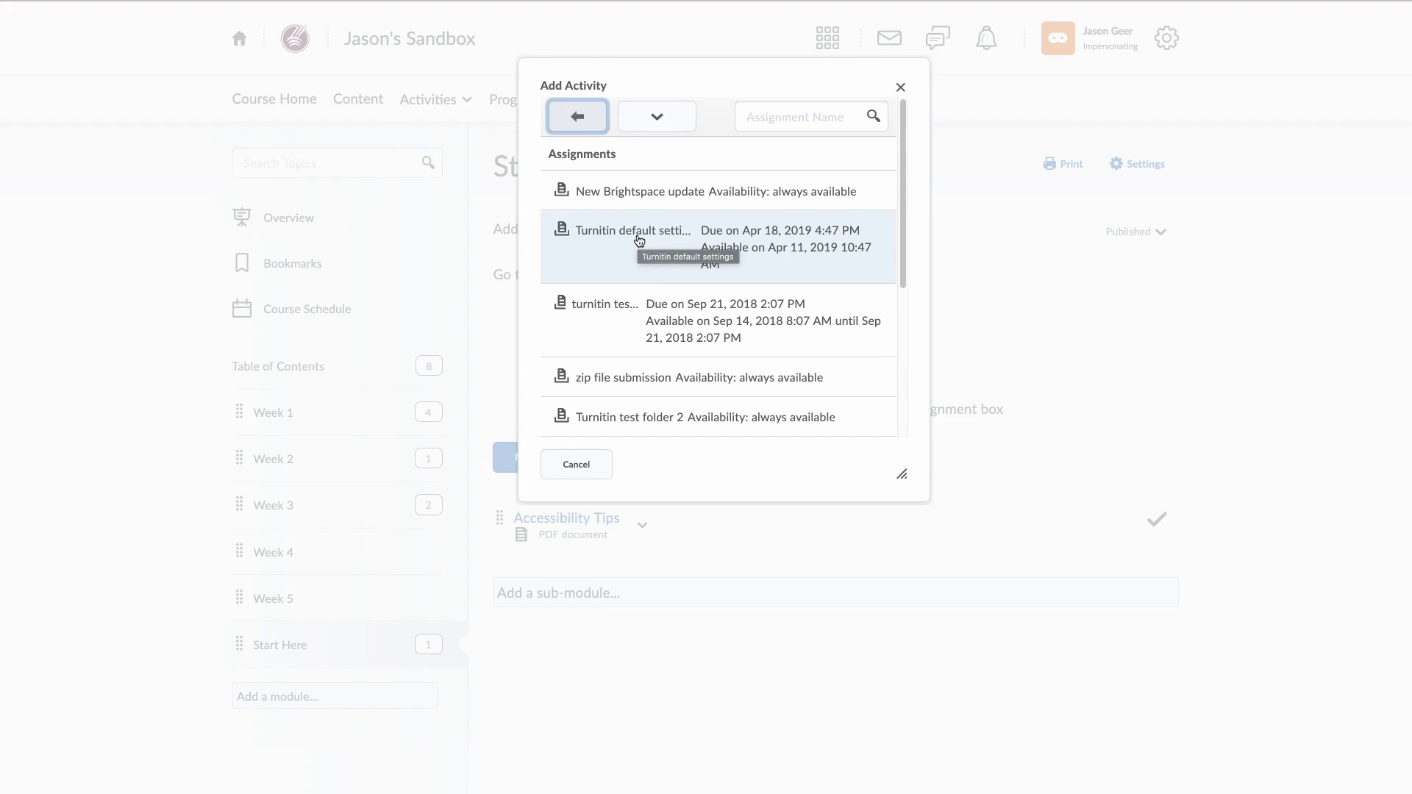
pyautogui.click(639, 241)
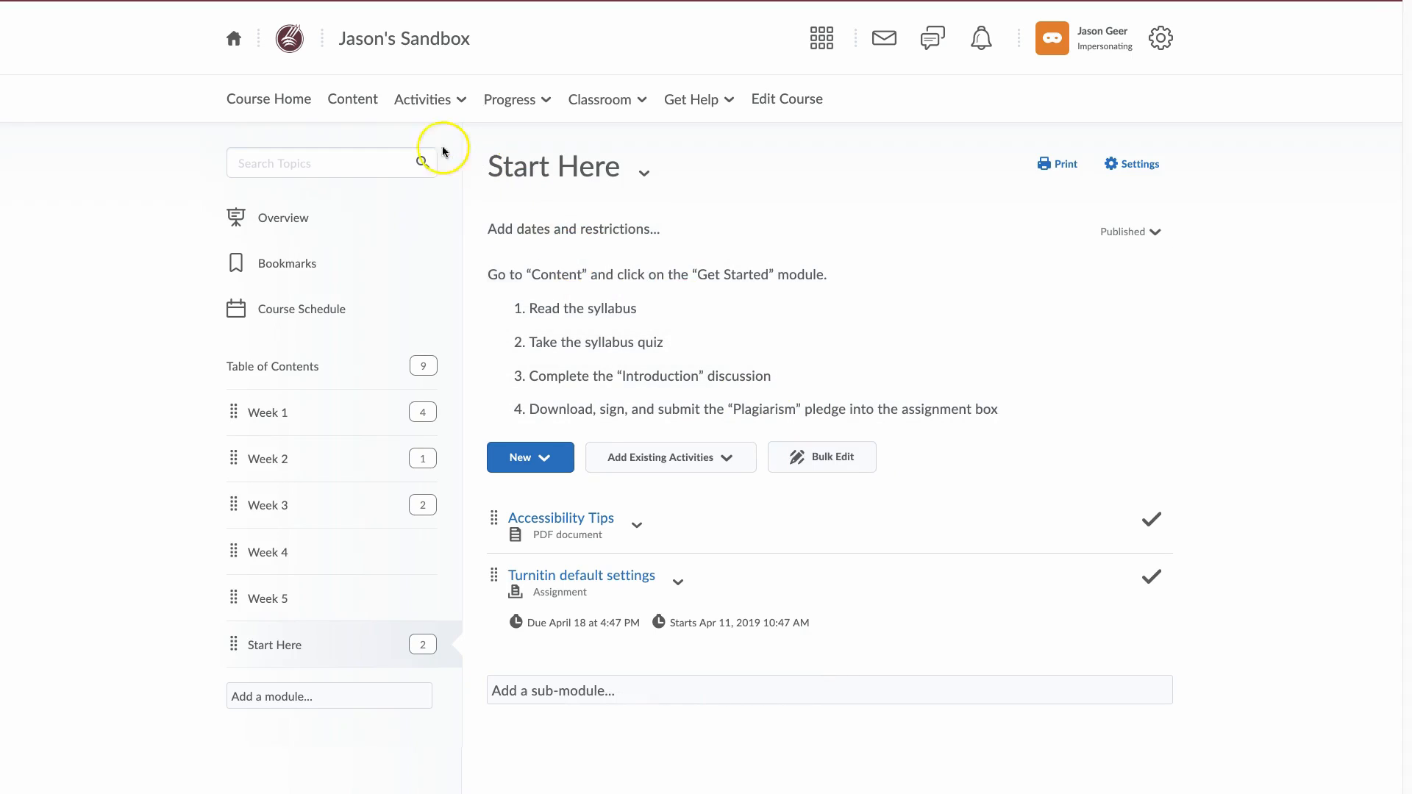
pyautogui.click(431, 109)
pyautogui.click(395, 155)
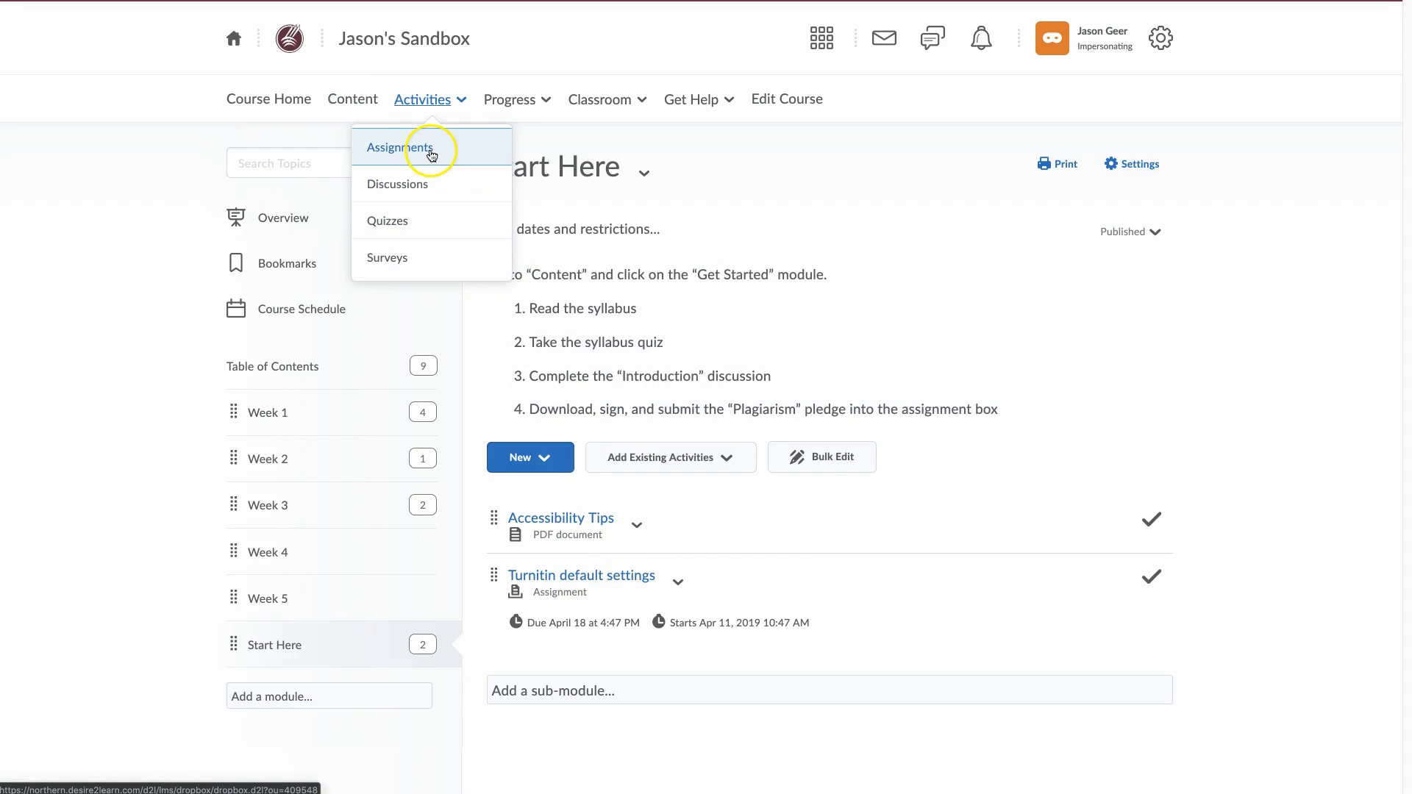
pyautogui.click(836, 306)
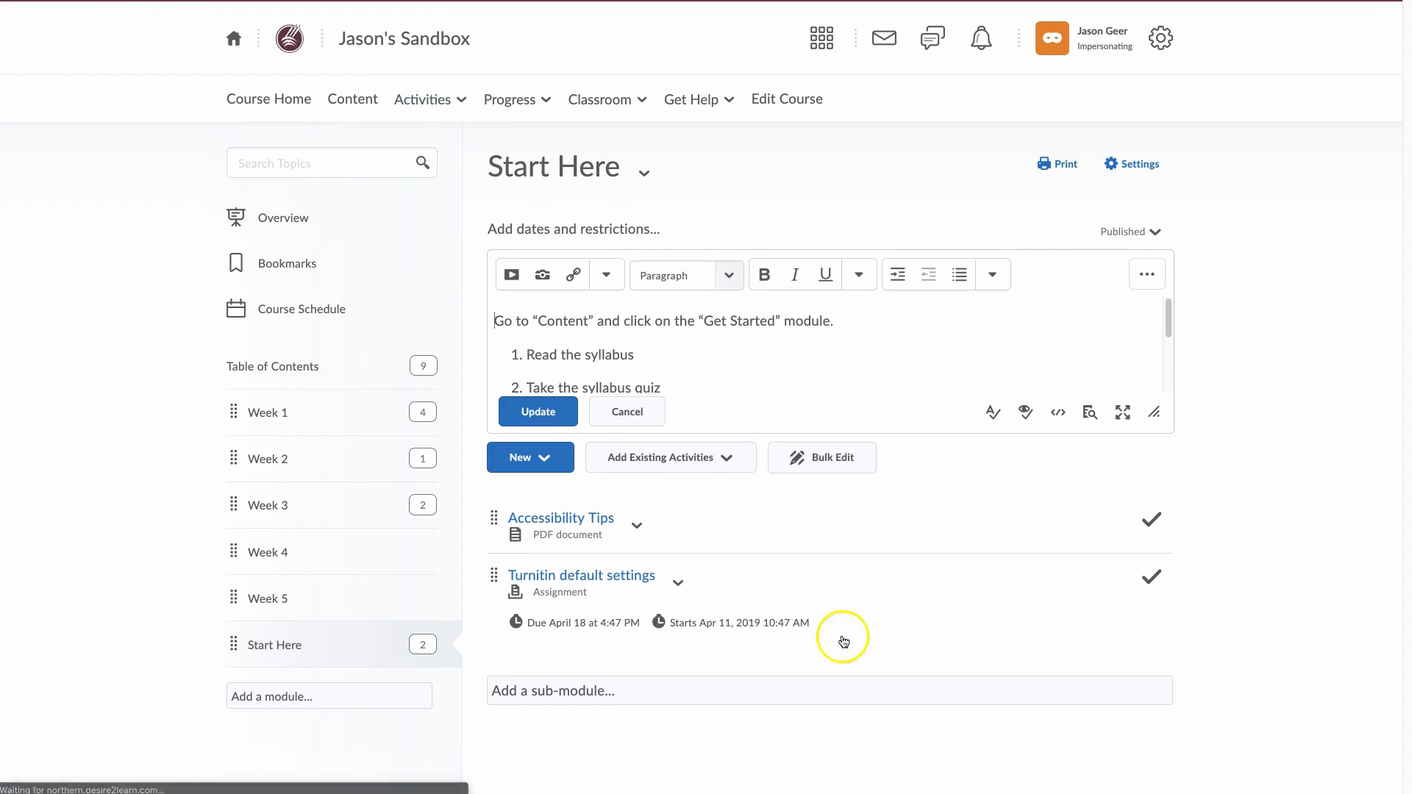
pyautogui.click(665, 417)
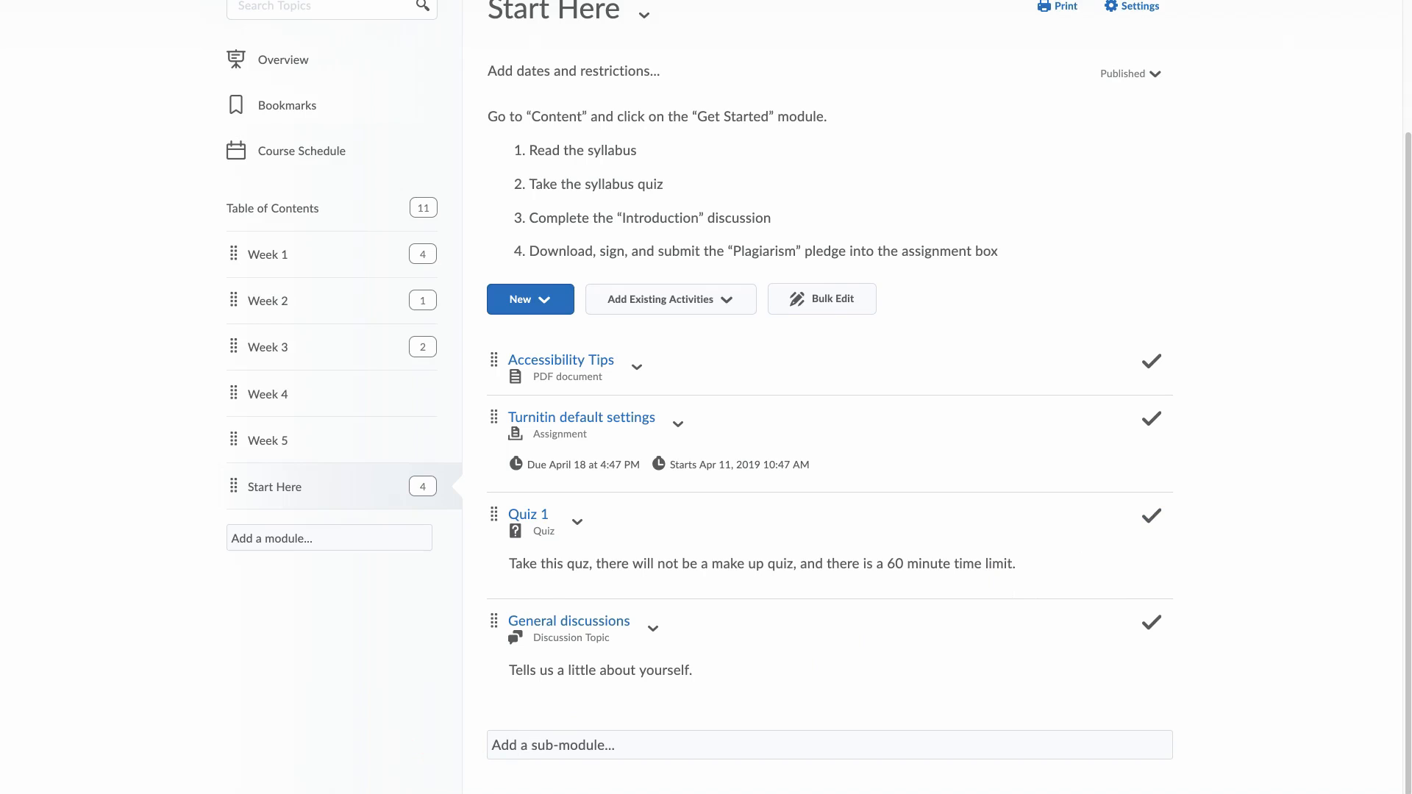
pyautogui.scroll(2, 45, 566)
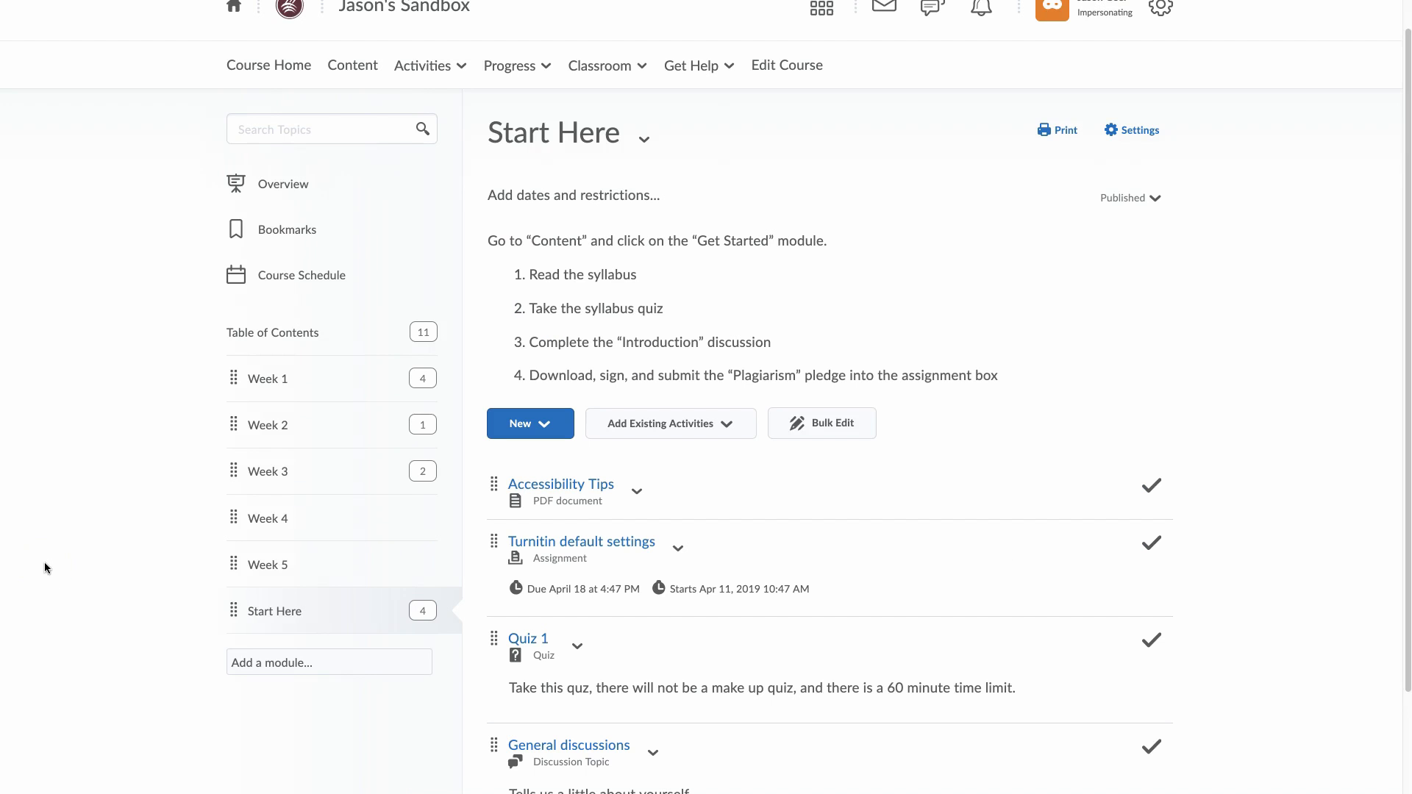